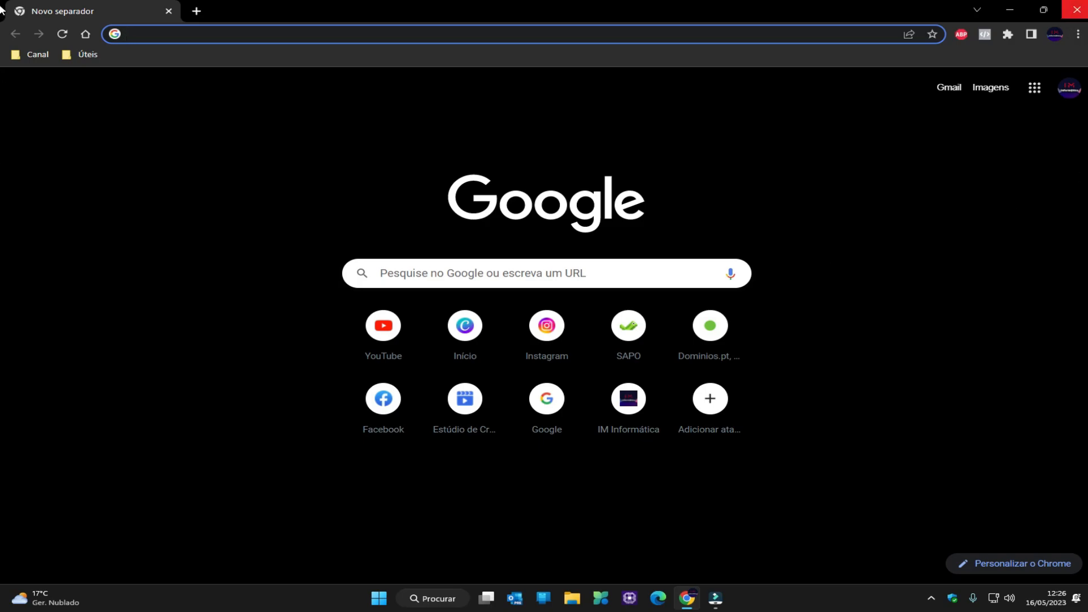
Open the Acerca do Google Chrome page to check whether the browser is up to date
click(1078, 35)
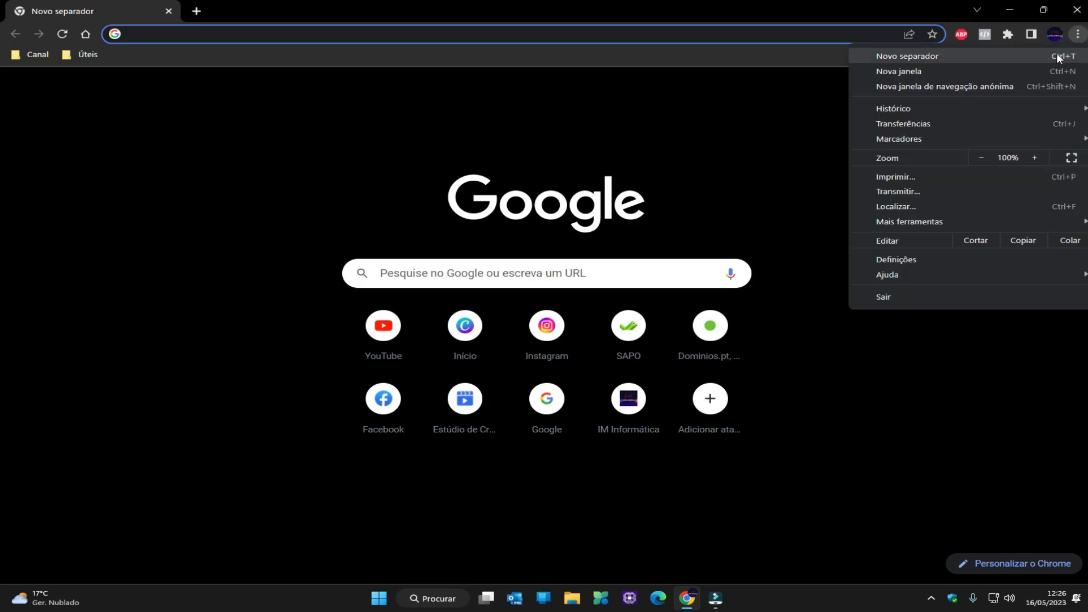
mouse_move(893, 274)
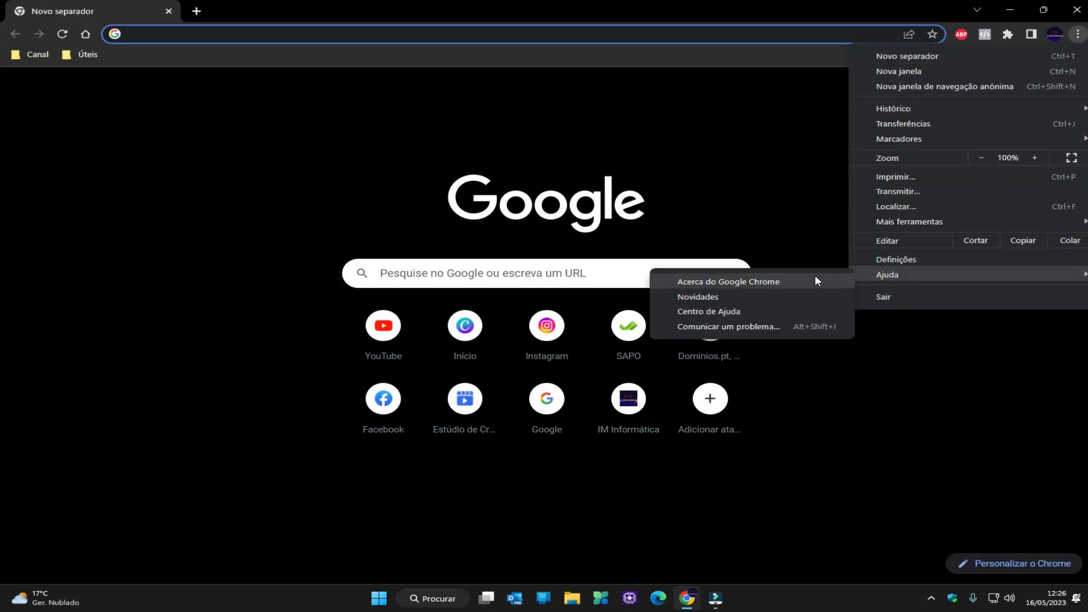
click(741, 283)
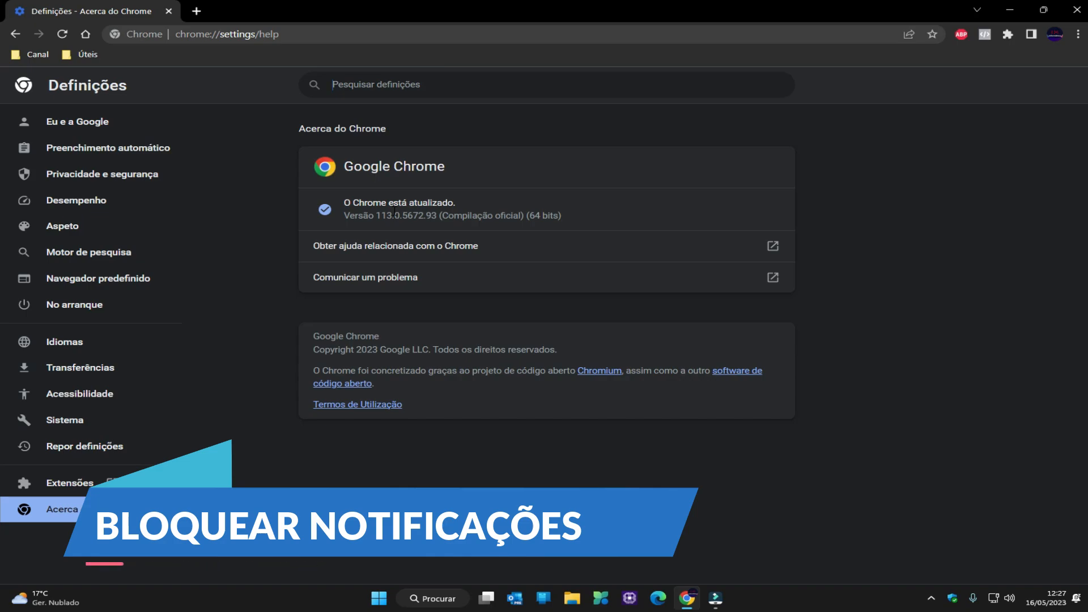
Open the Notificações permission within the site settings under Privacidade e segurança
click(85, 179)
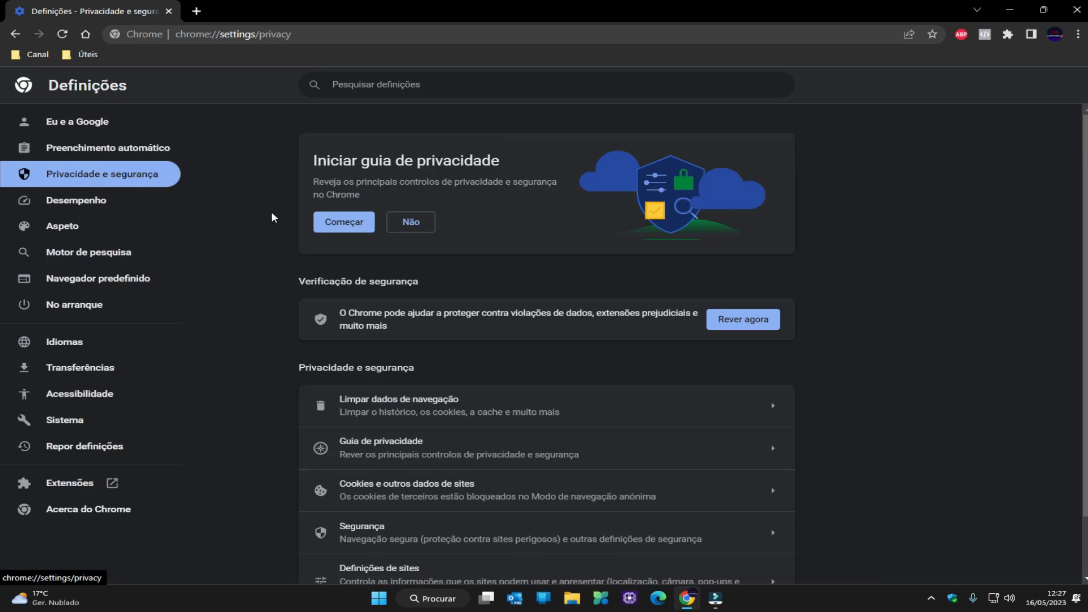
scroll(271, 213, down, 1)
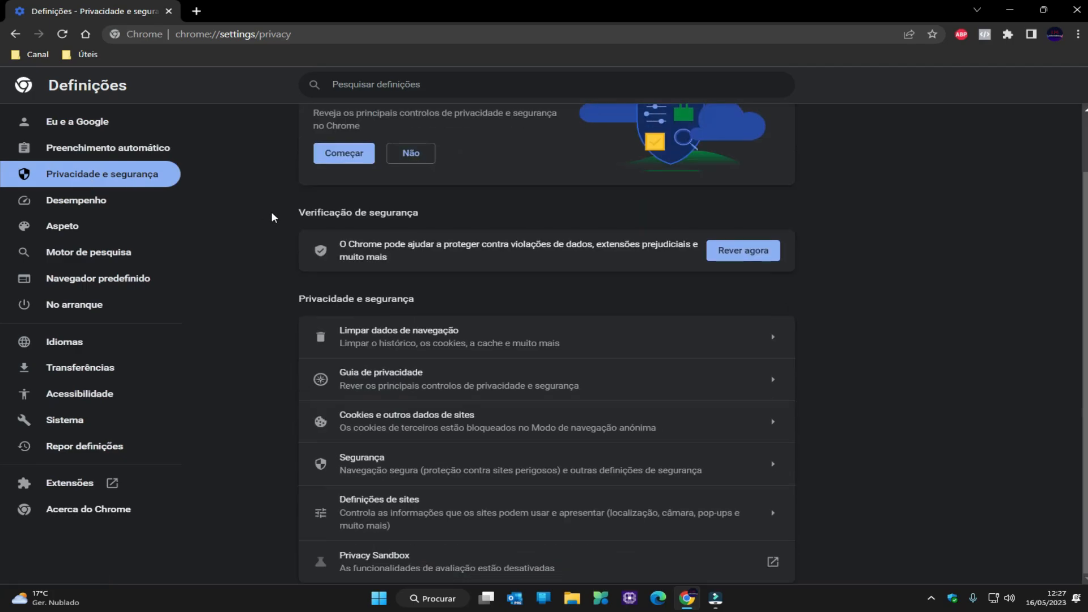
click(403, 506)
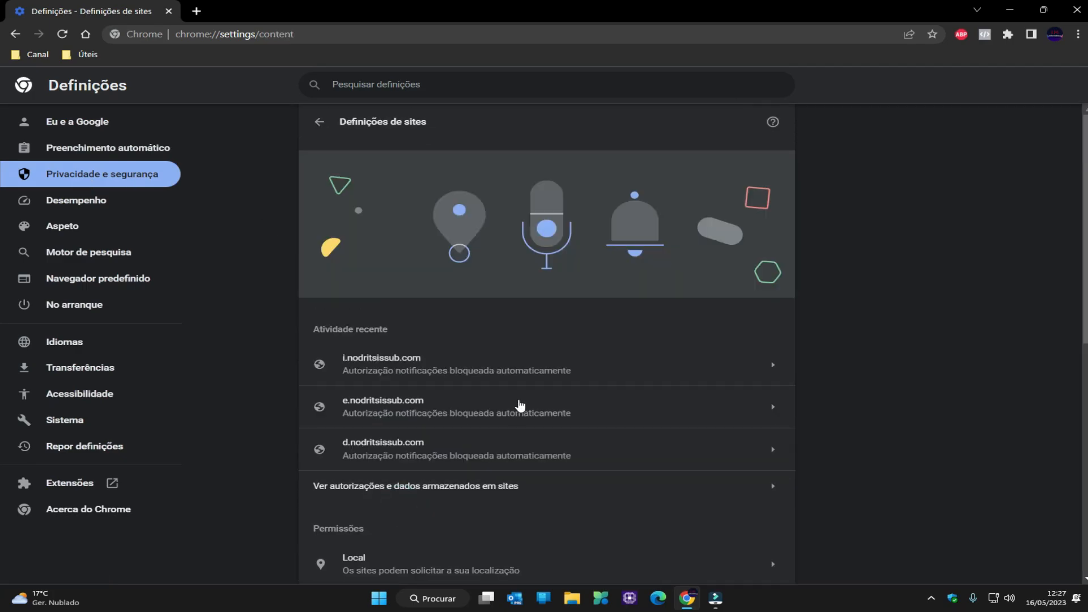
scroll(520, 405, down, 4)
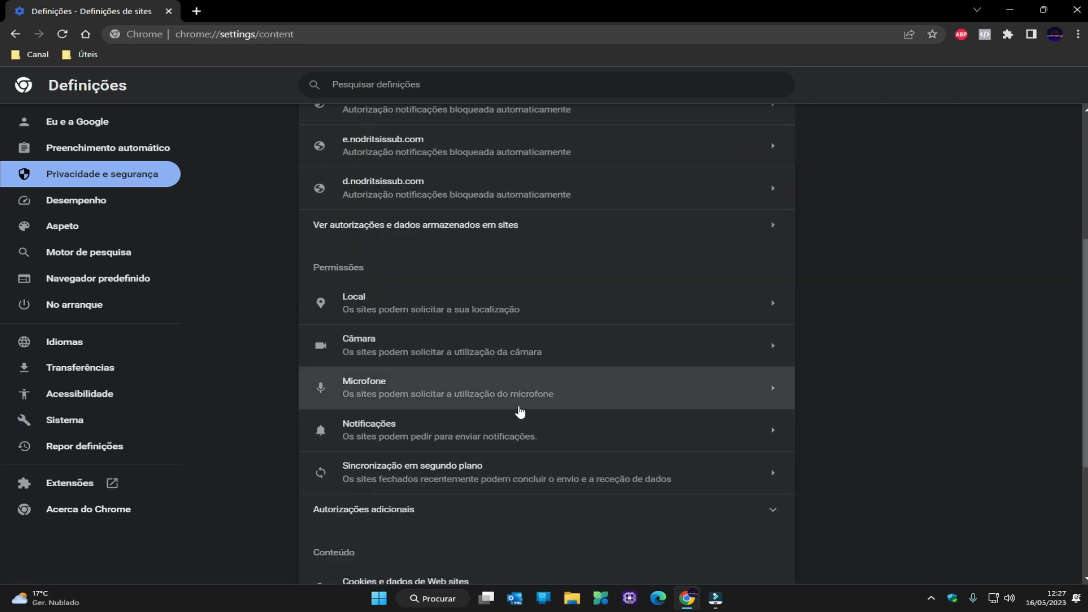
click(377, 430)
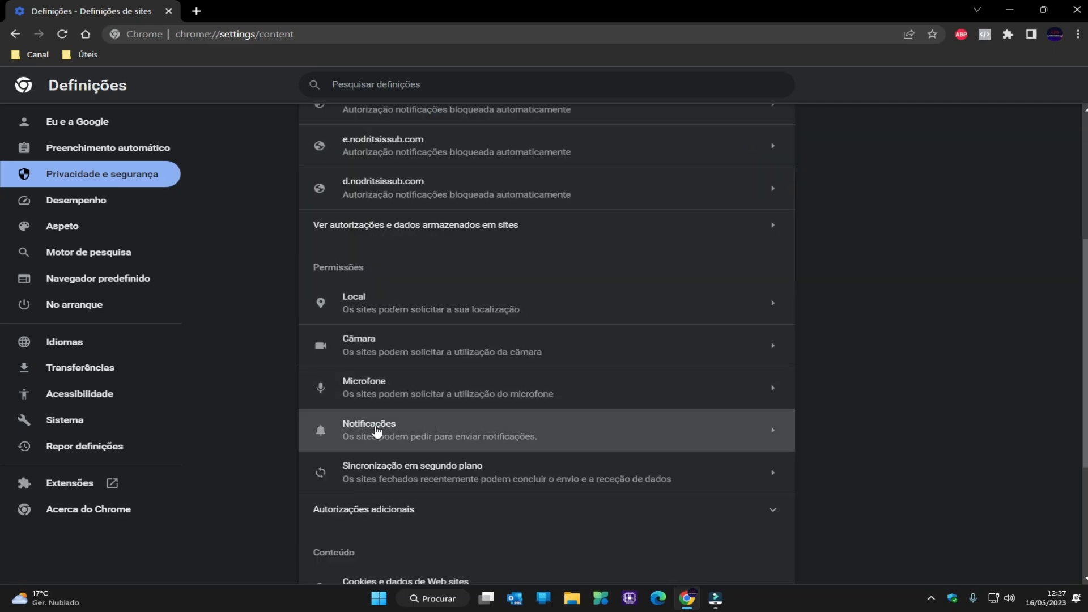
Review the sites without notification permission and remove the filmora.wondershare.com.br entry from that list
scroll(657, 386, down, 2)
scroll(657, 386, down, 1)
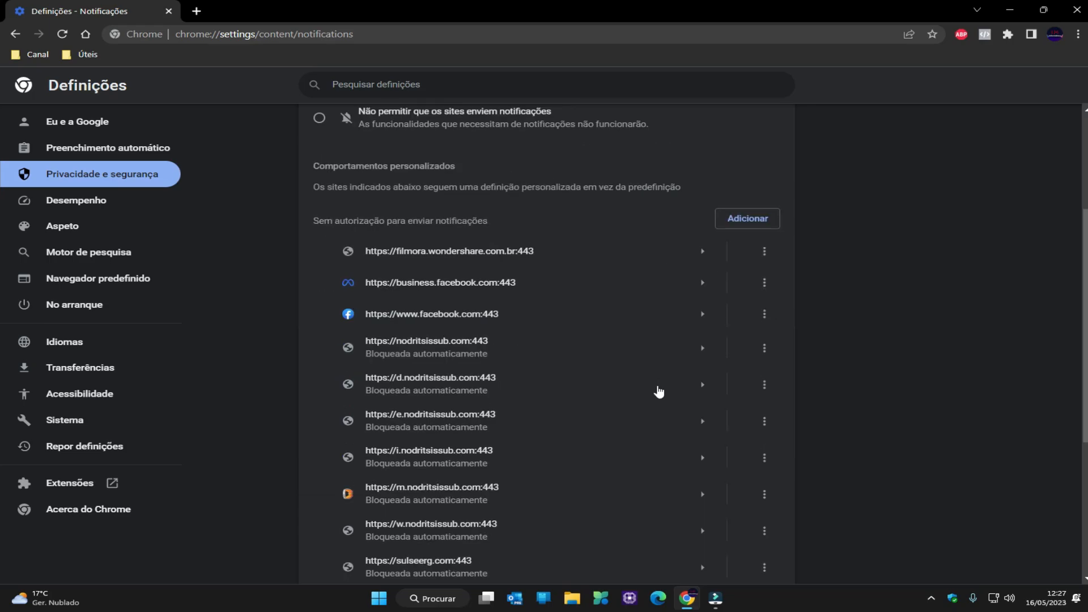
scroll(493, 285, down, 1)
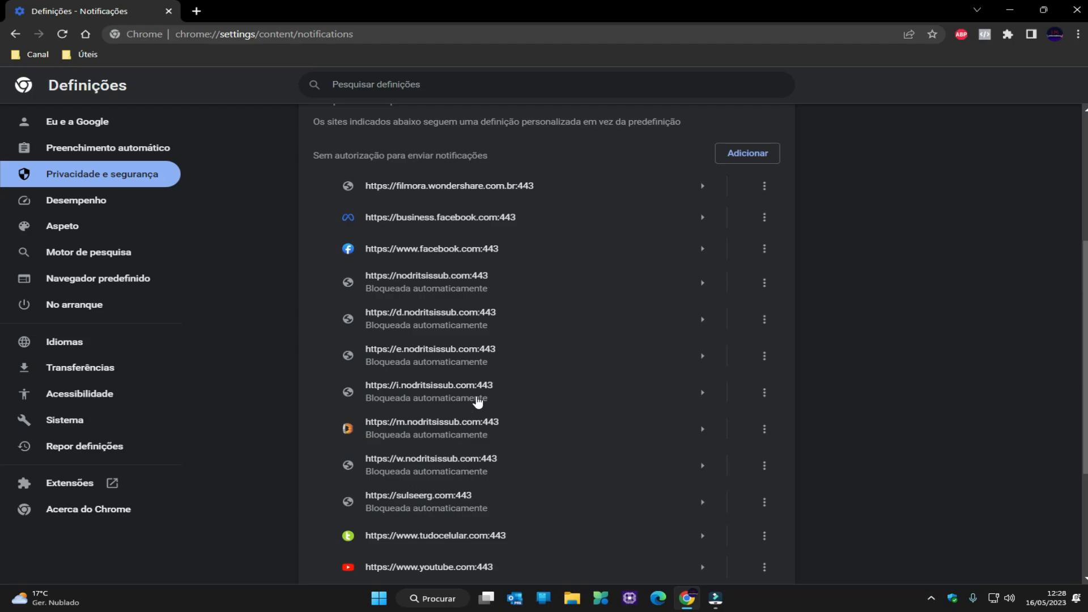
scroll(468, 398, down, 2)
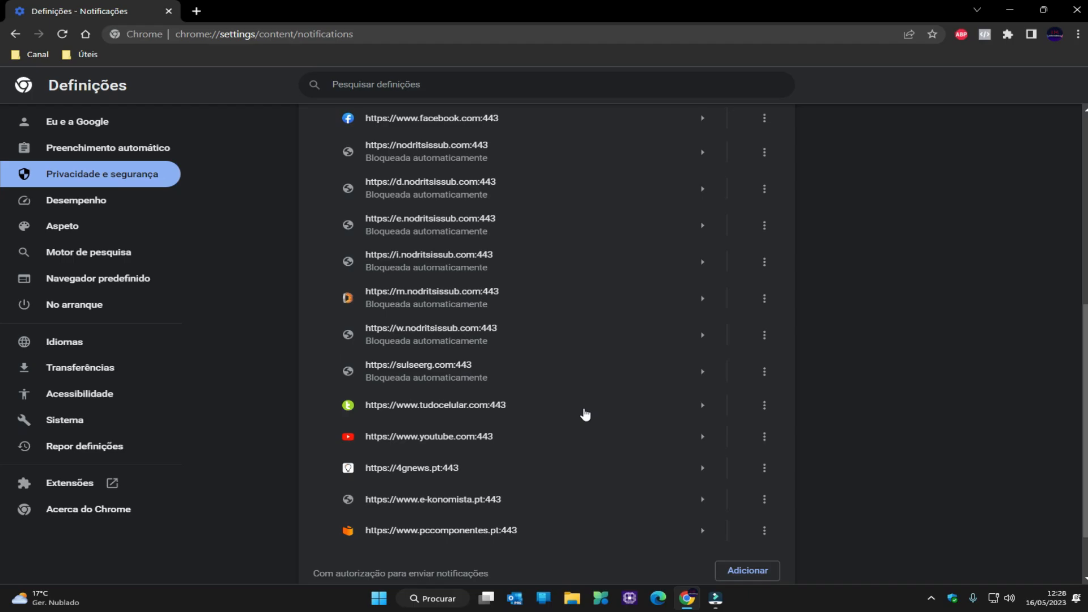
scroll(737, 258, up, 3)
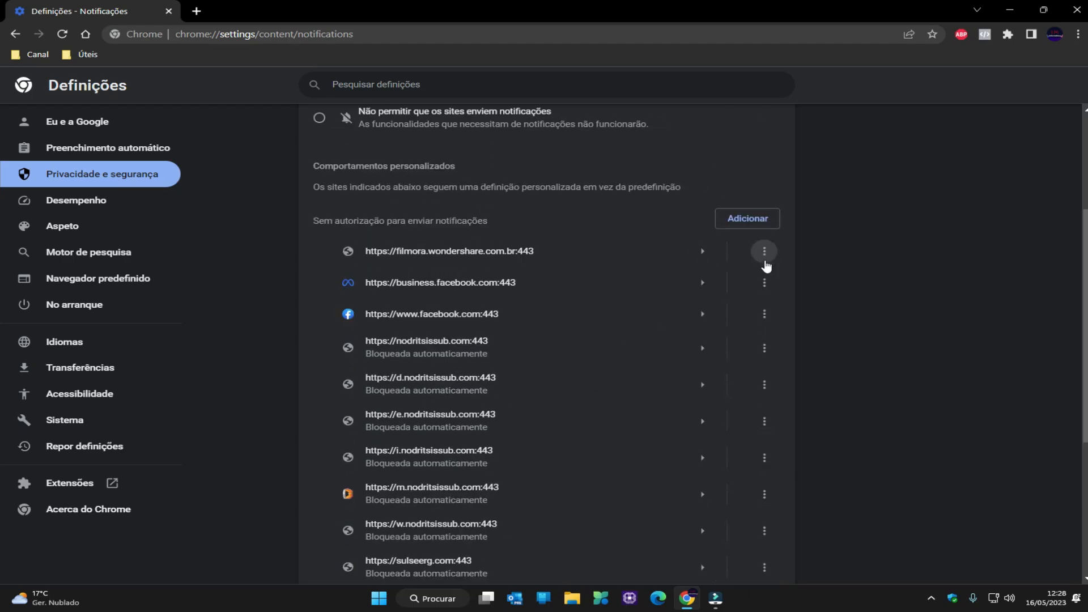
click(764, 259)
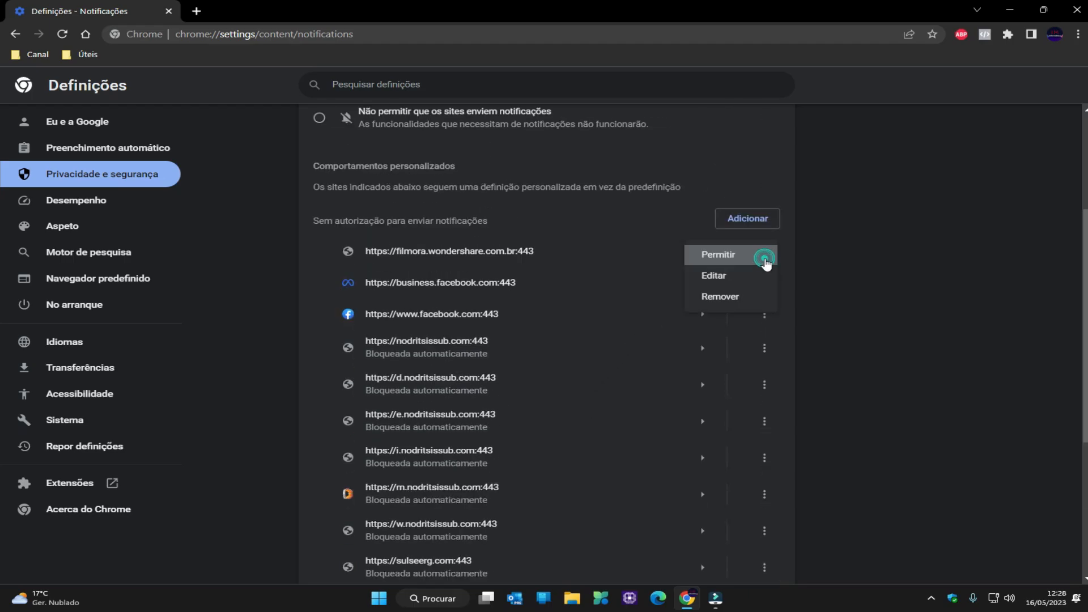
click(726, 301)
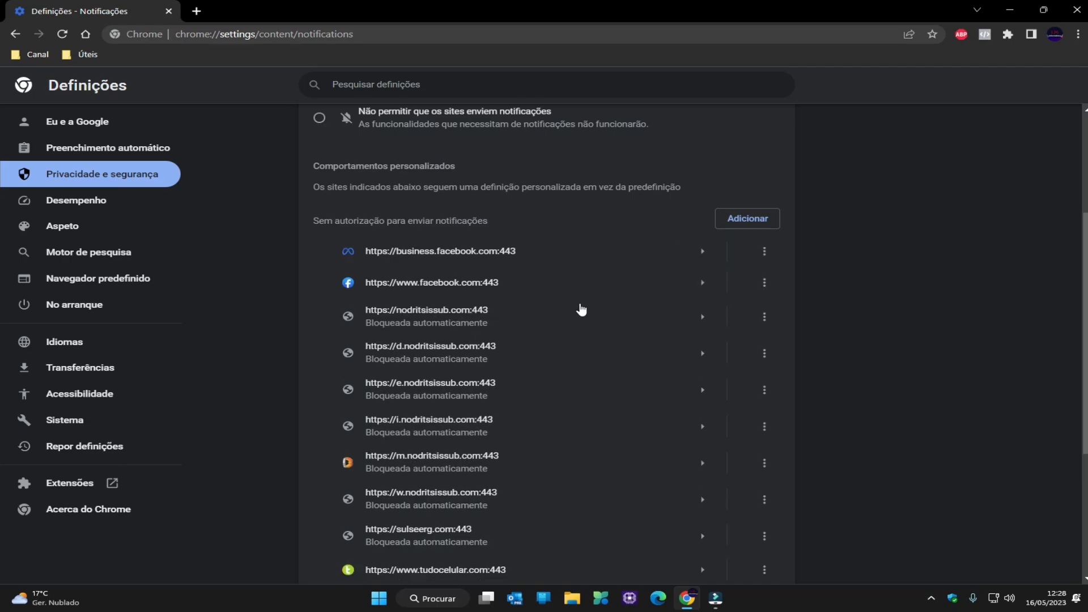
Set the default notification behaviour to Usar mensagens mais discretas
scroll(581, 308, up, 2)
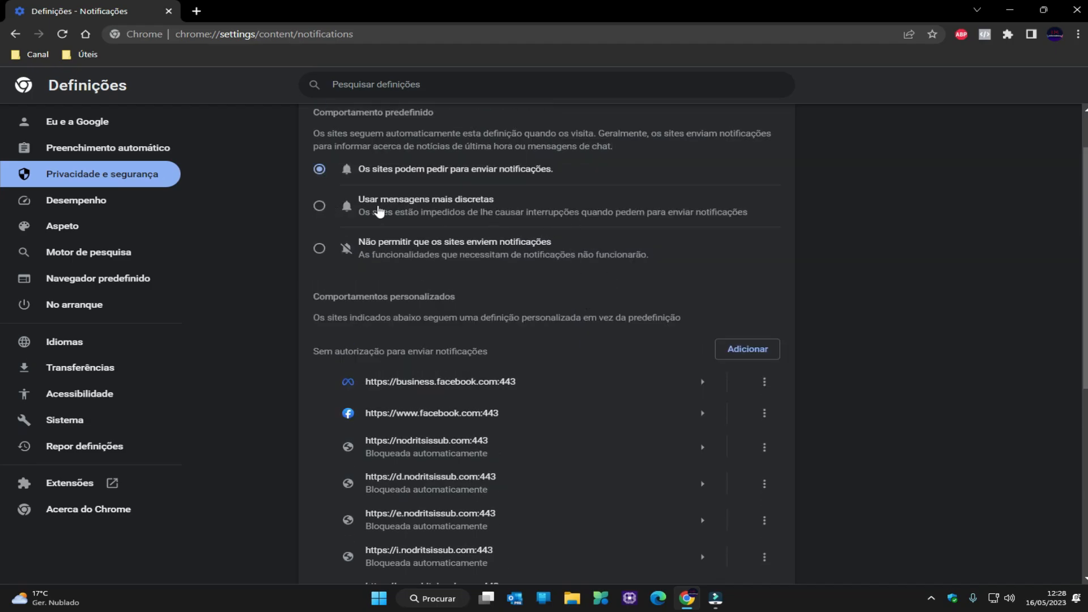
click(317, 209)
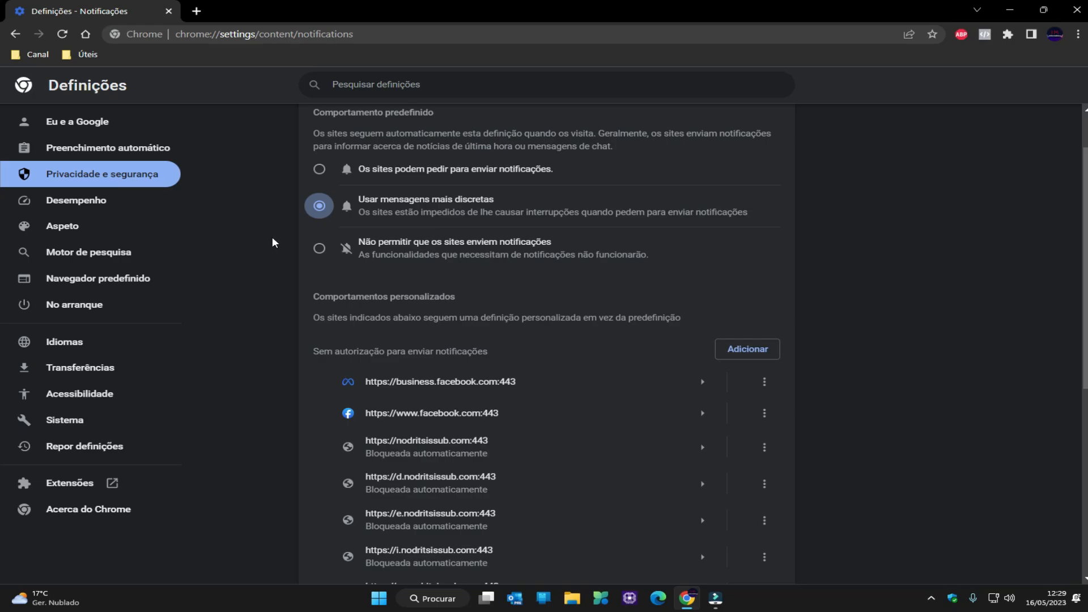
View the memory saver setting under Desempenho and the search engines available for the address bar, without changing the engine
click(73, 207)
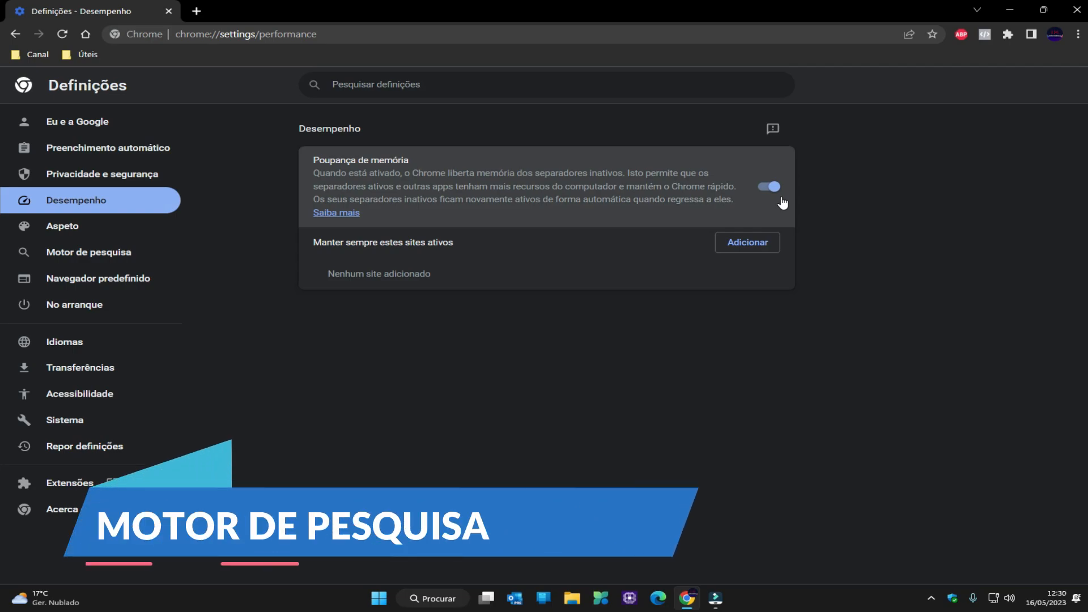
click(99, 255)
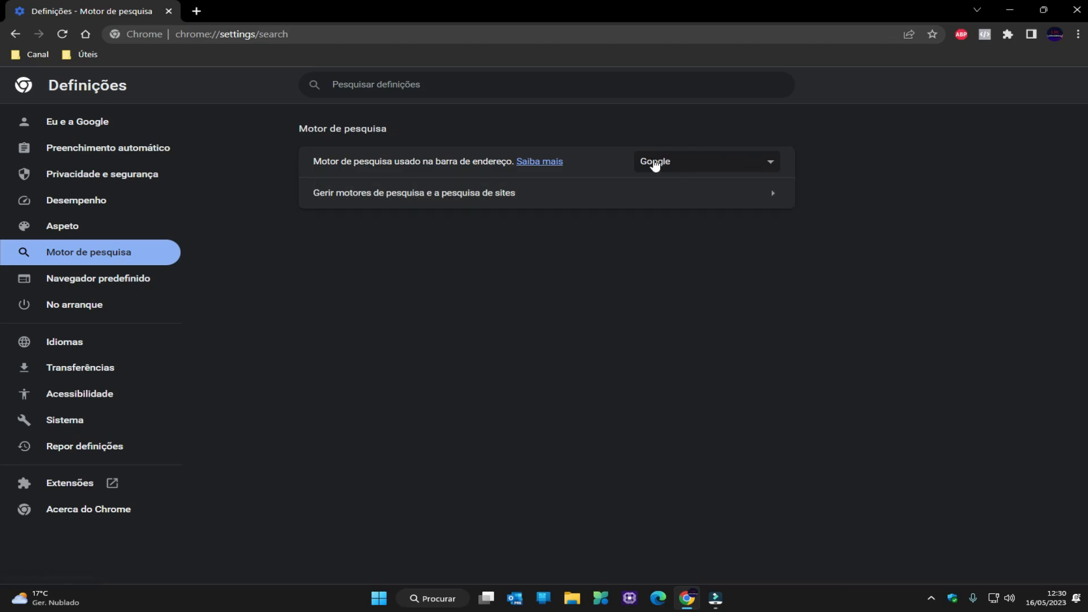
click(759, 162)
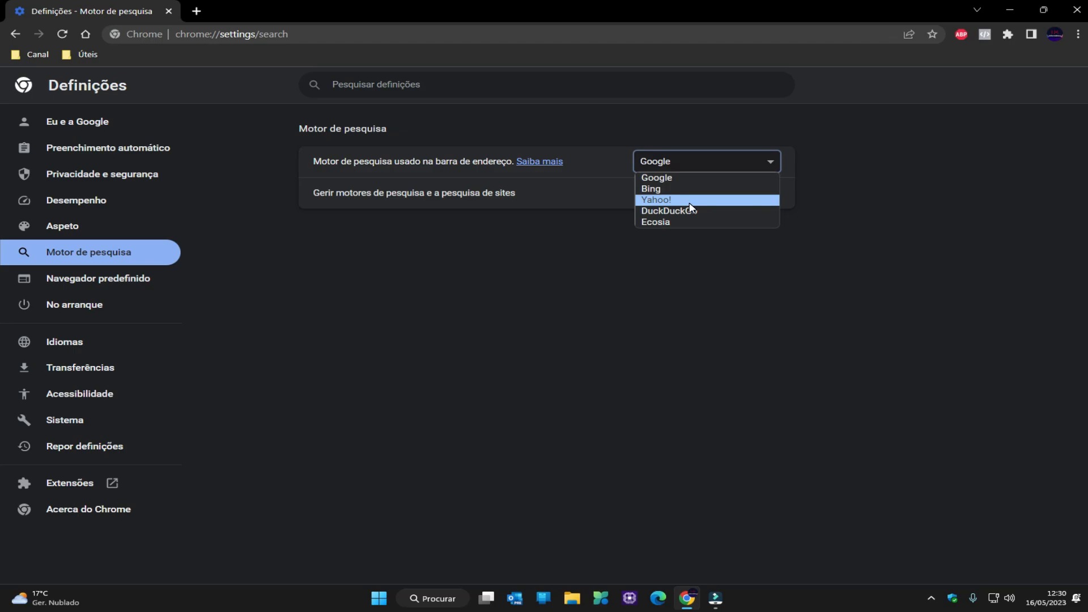
click(448, 317)
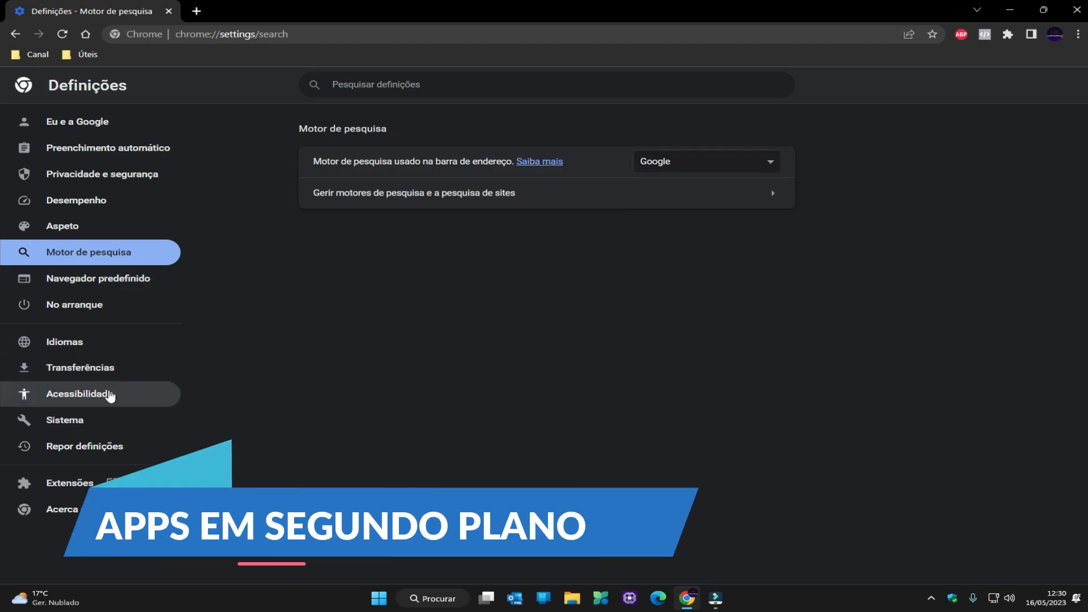
Open the computer's proxy settings from the Sistema settings, turn off automatic detection of settings, and close the proxy window
click(78, 420)
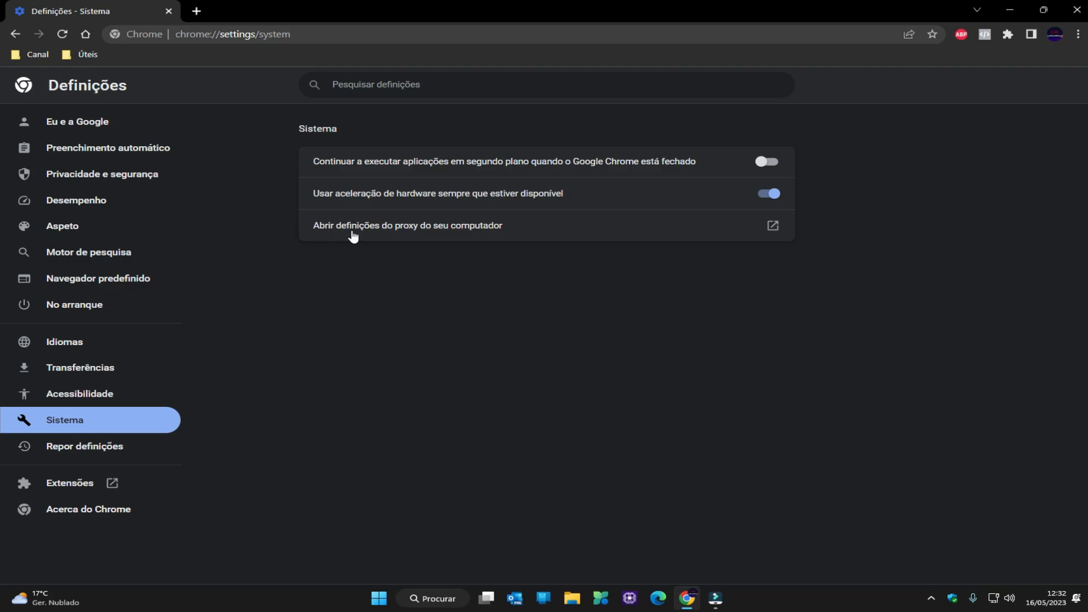
click(772, 226)
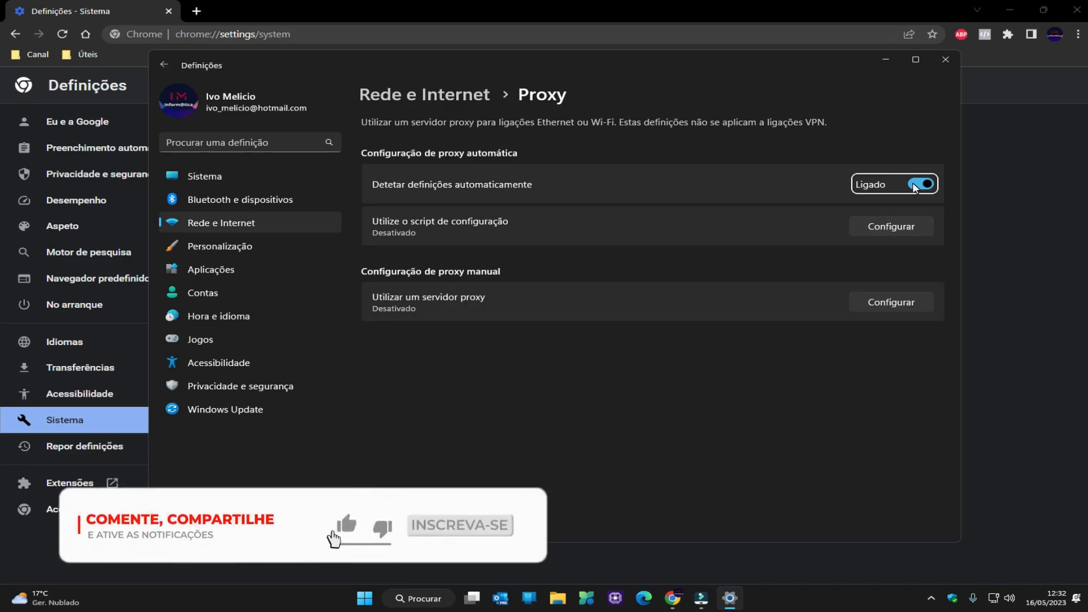
click(920, 184)
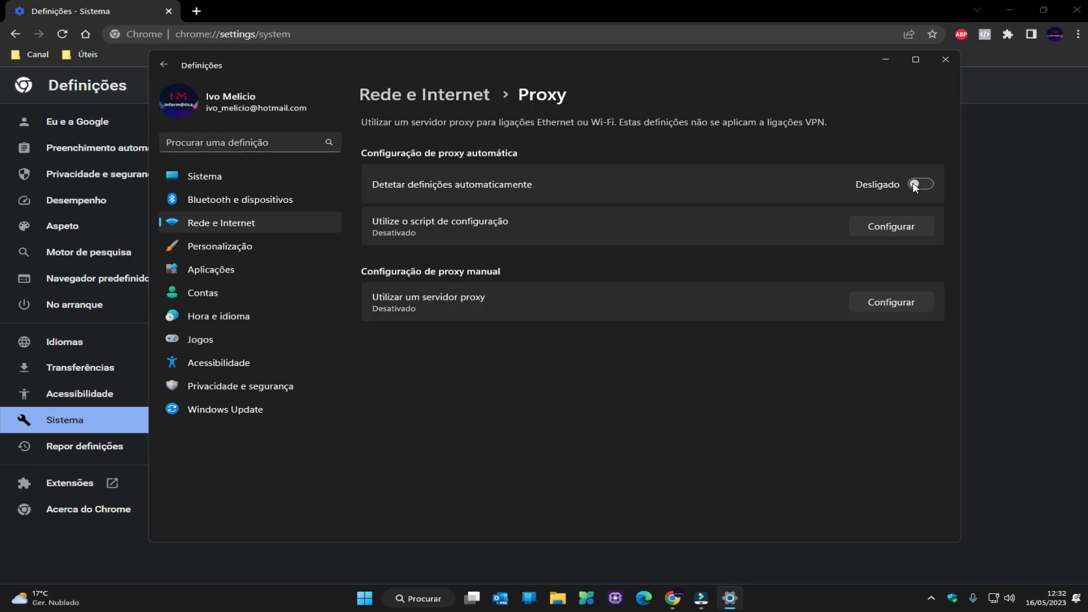
click(945, 60)
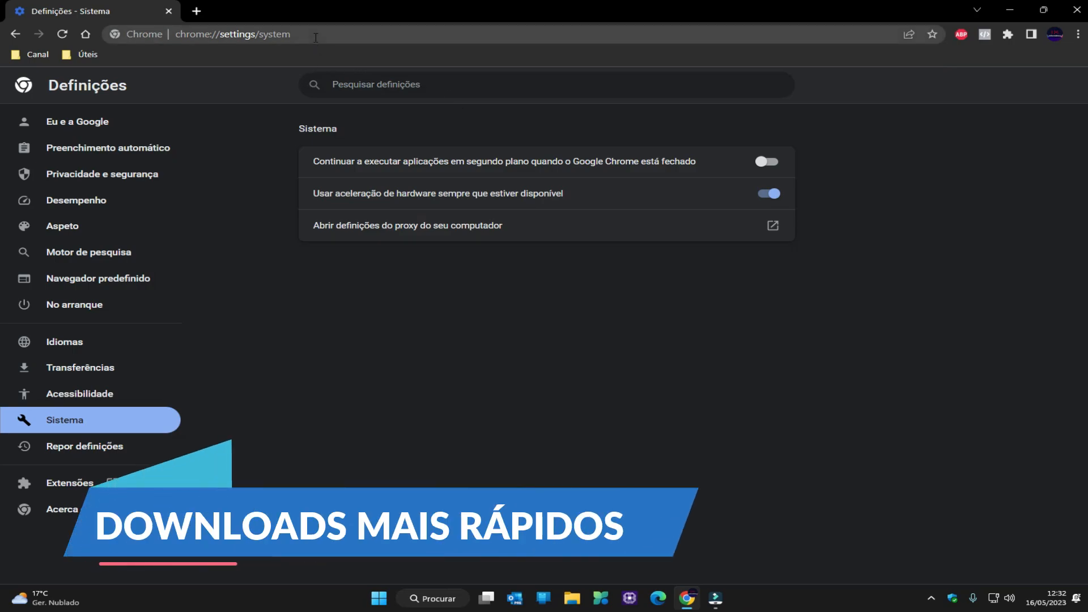
Go to the experiments page at chrome://flags
click(315, 38)
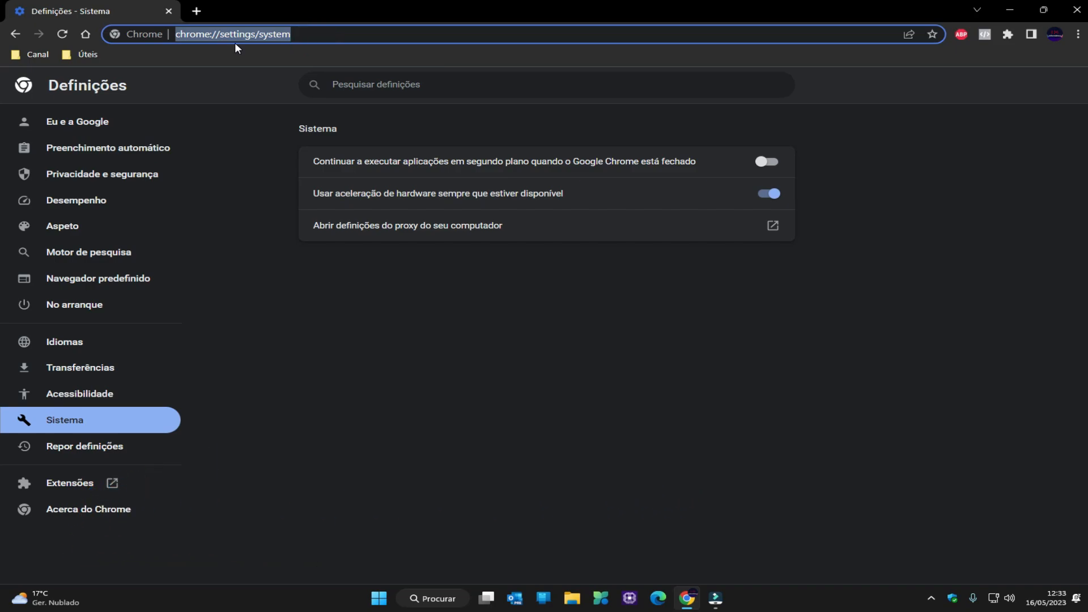
text(chrome://flags/)
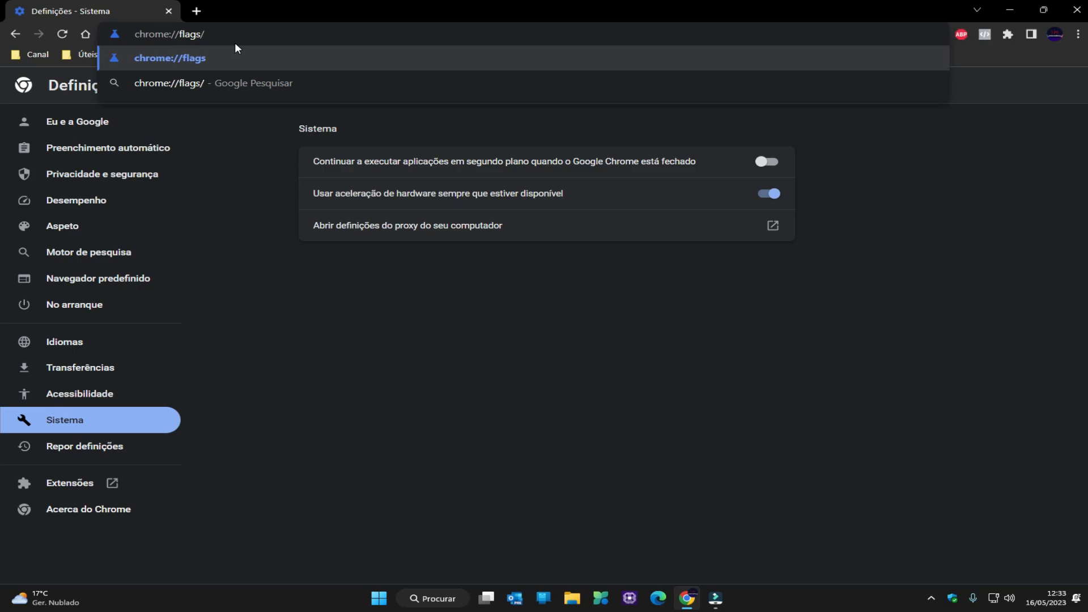
click(194, 54)
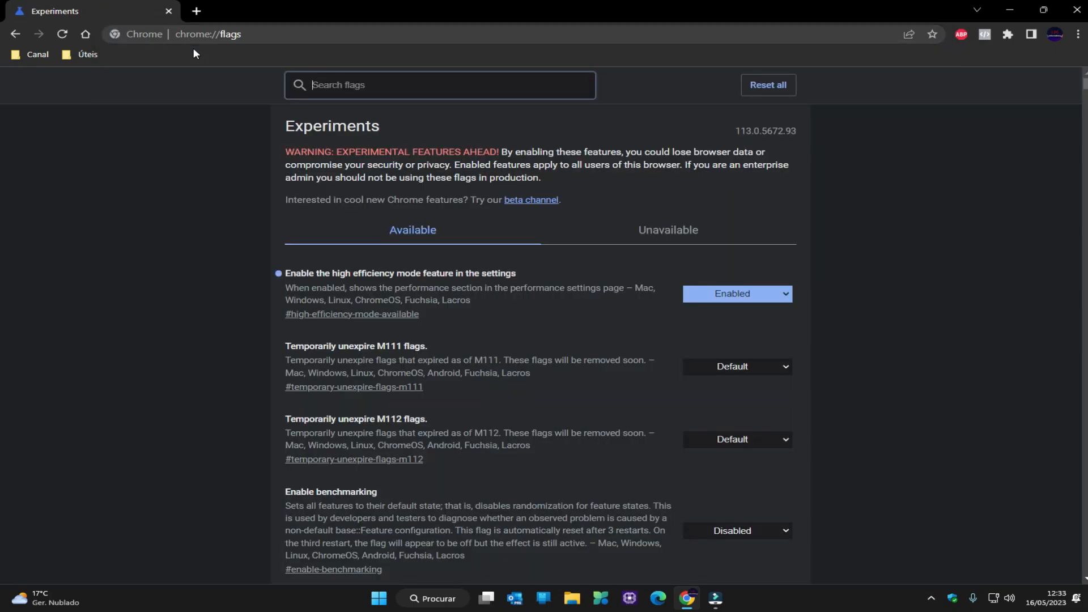
Find the Parallel downloading flag by searching for "parallel", set it to Enabled and relaunch the browser
click(348, 85)
text(parallel)
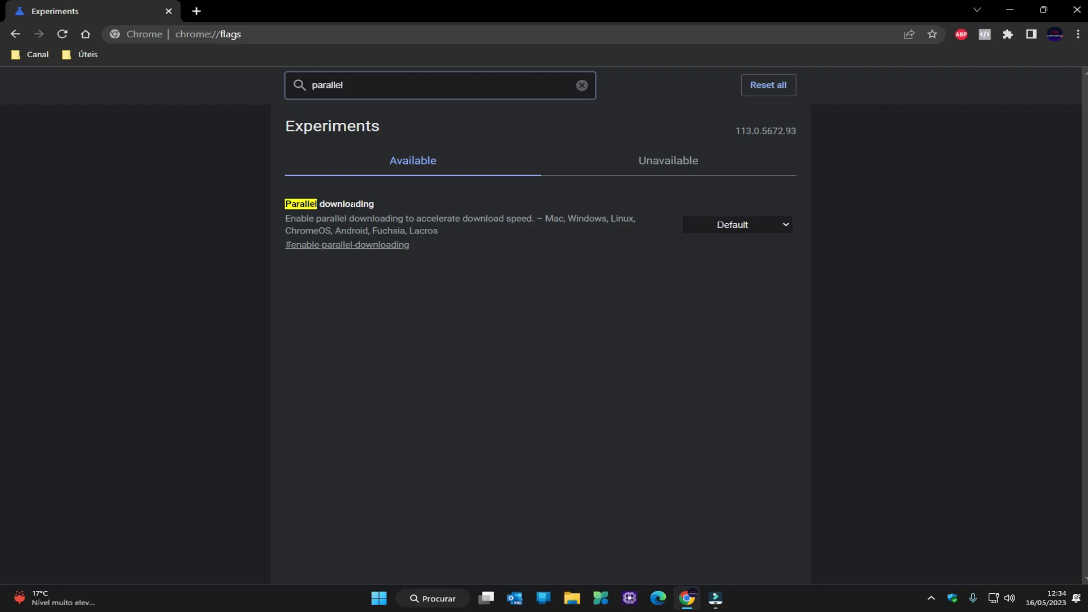
click(783, 225)
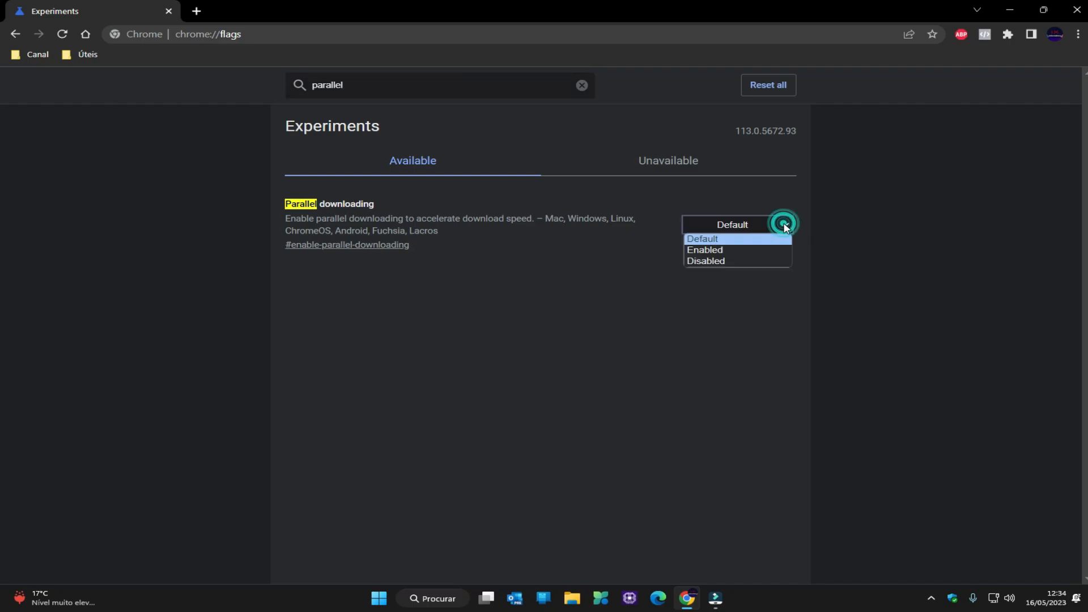
click(708, 249)
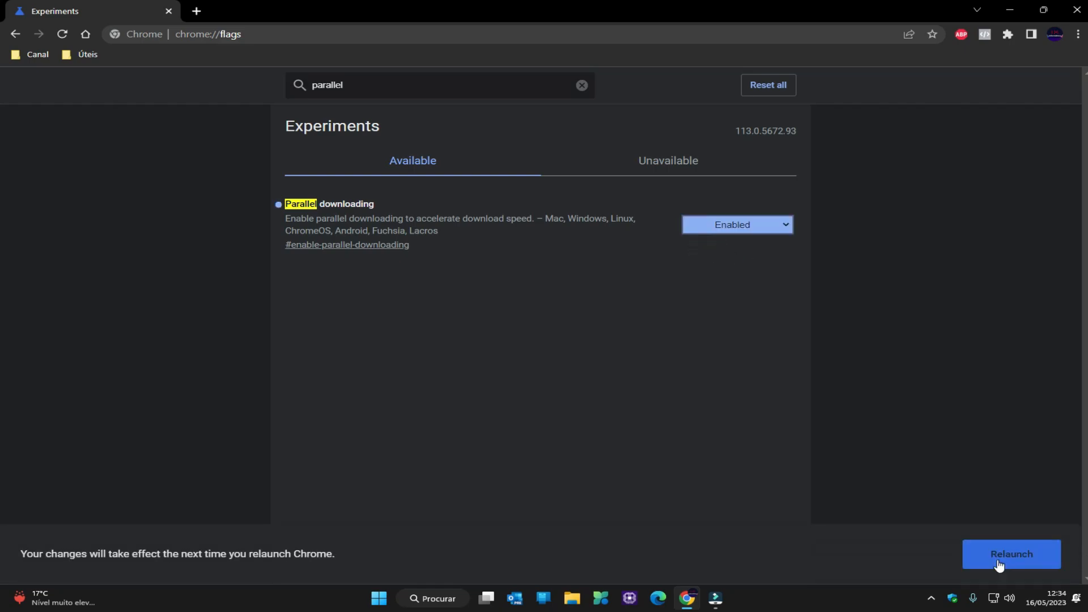
click(999, 565)
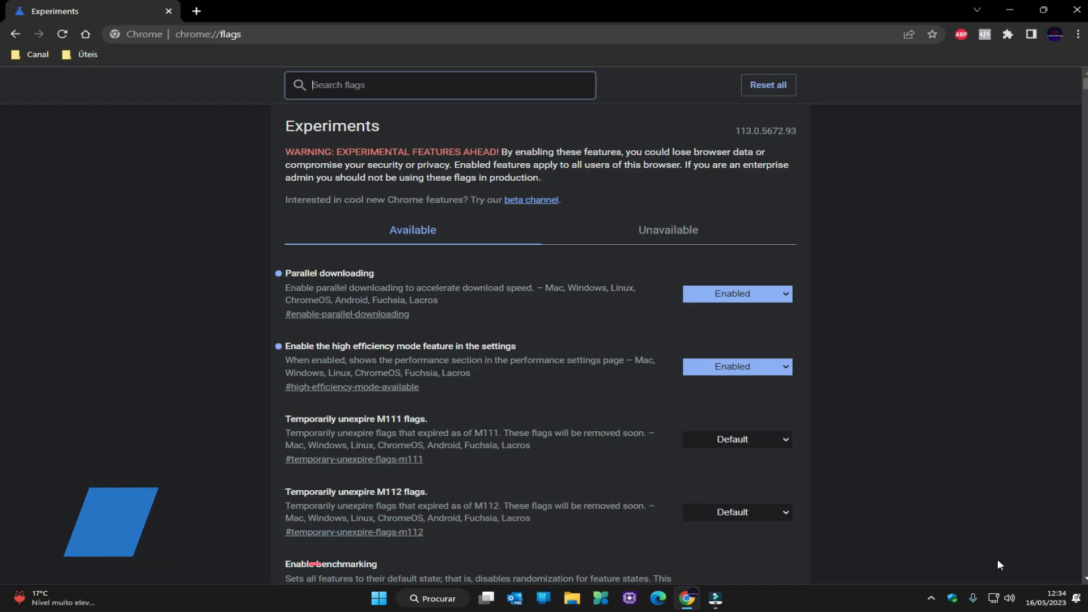
Open the Extensões page to review the installed browser extensions
click(1077, 34)
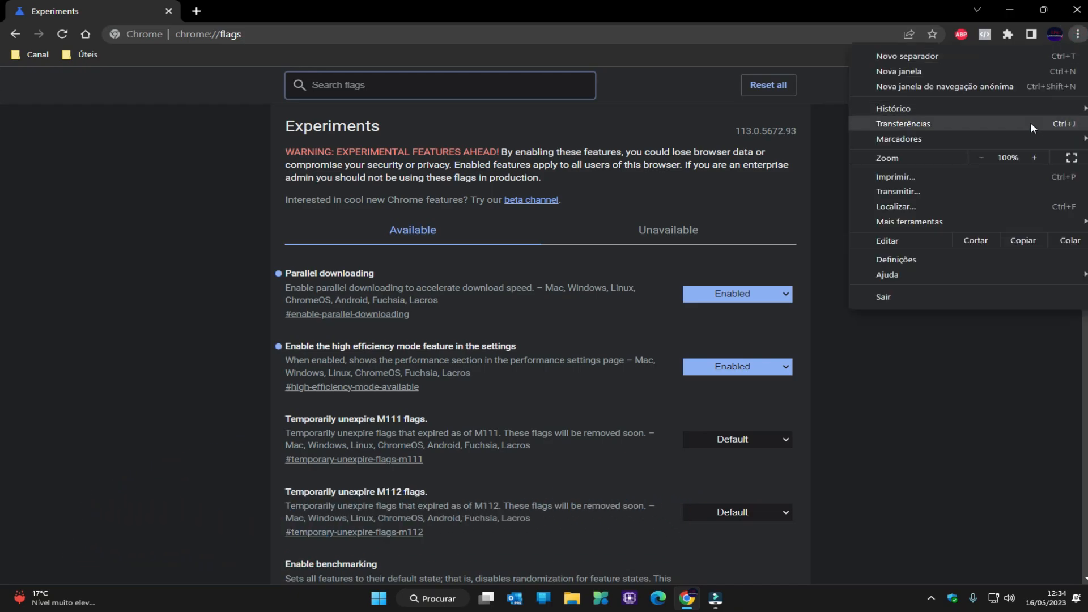
mouse_move(902, 225)
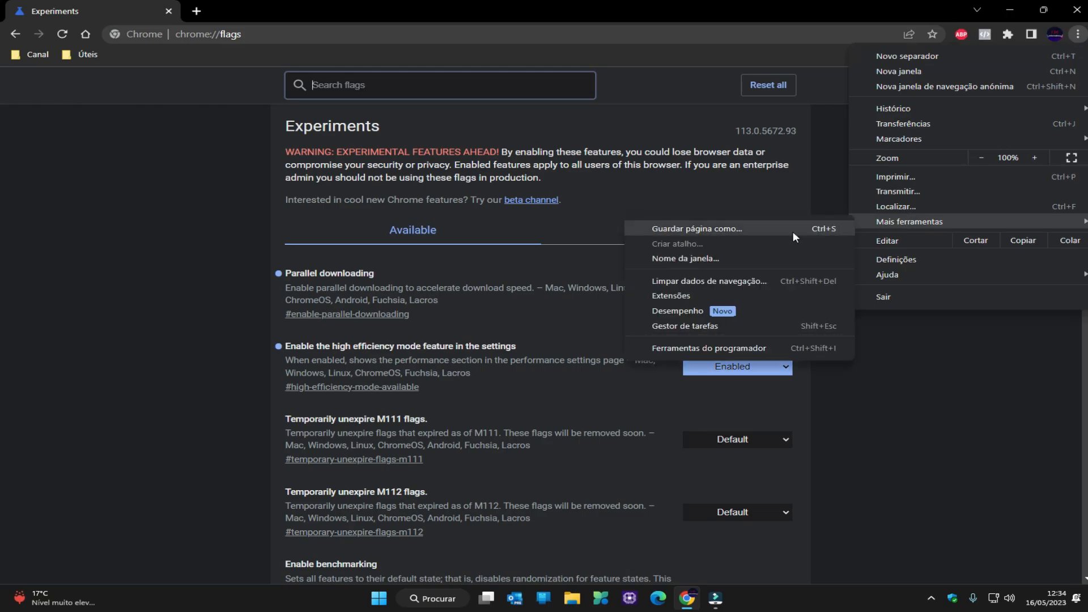
click(681, 297)
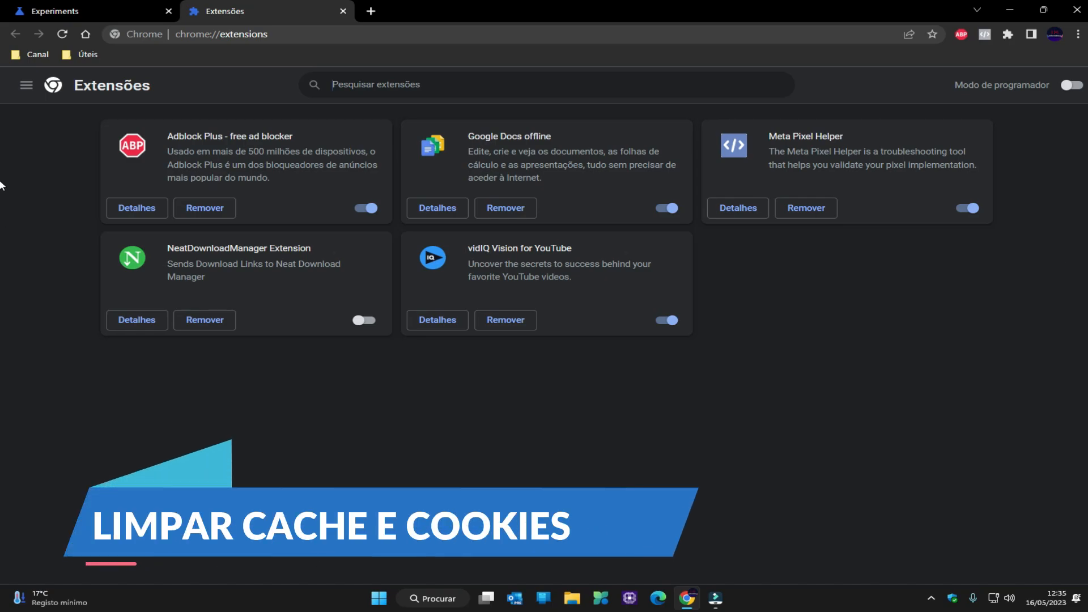
Open the Limpar dados de navegação dialog from the Privacidade e segurança settings
click(1078, 34)
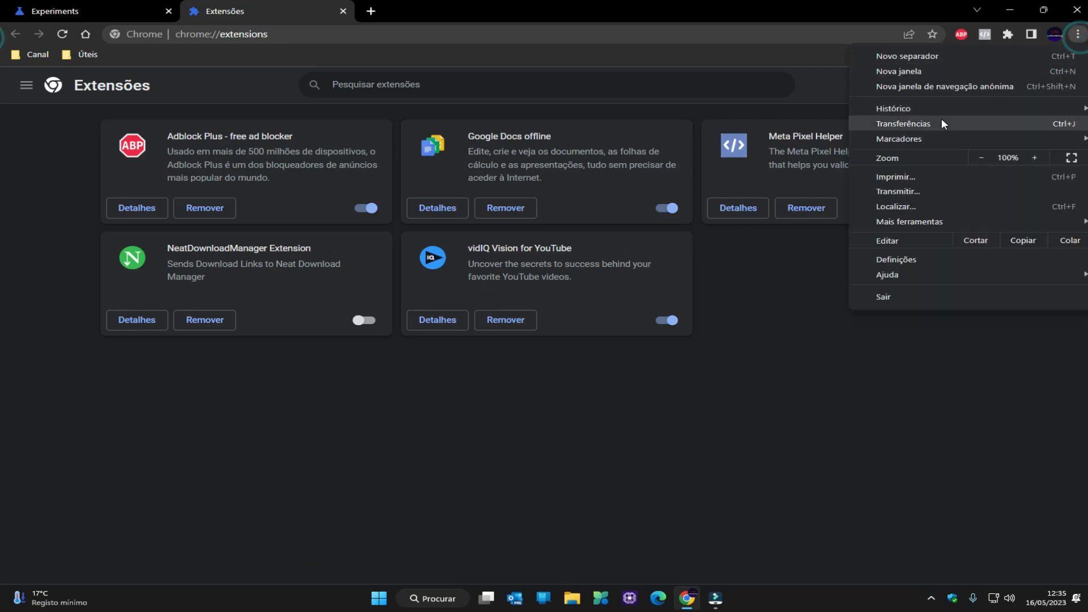
click(901, 259)
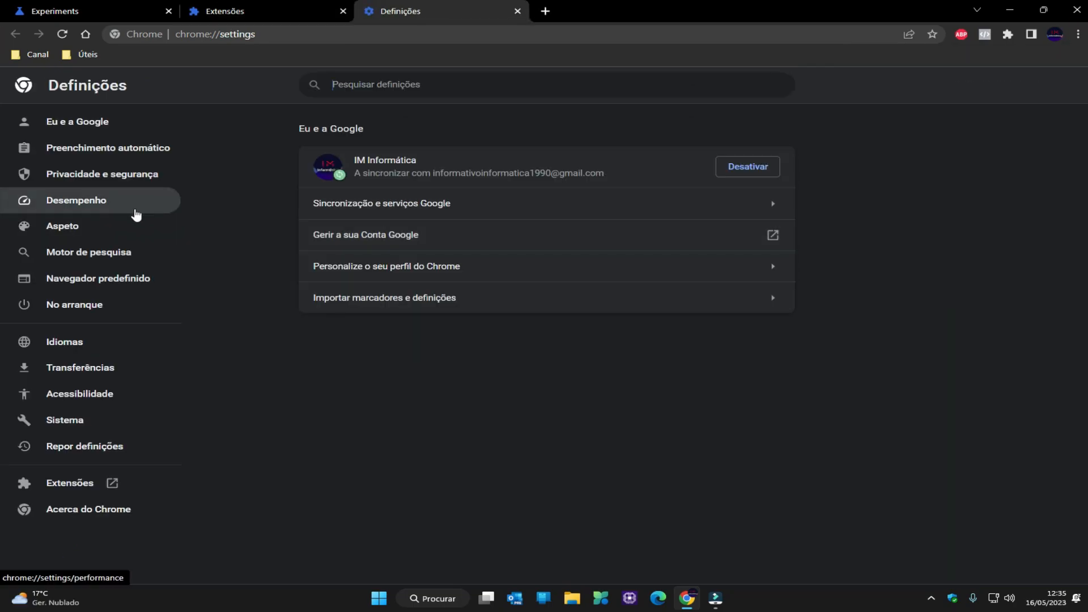
click(117, 180)
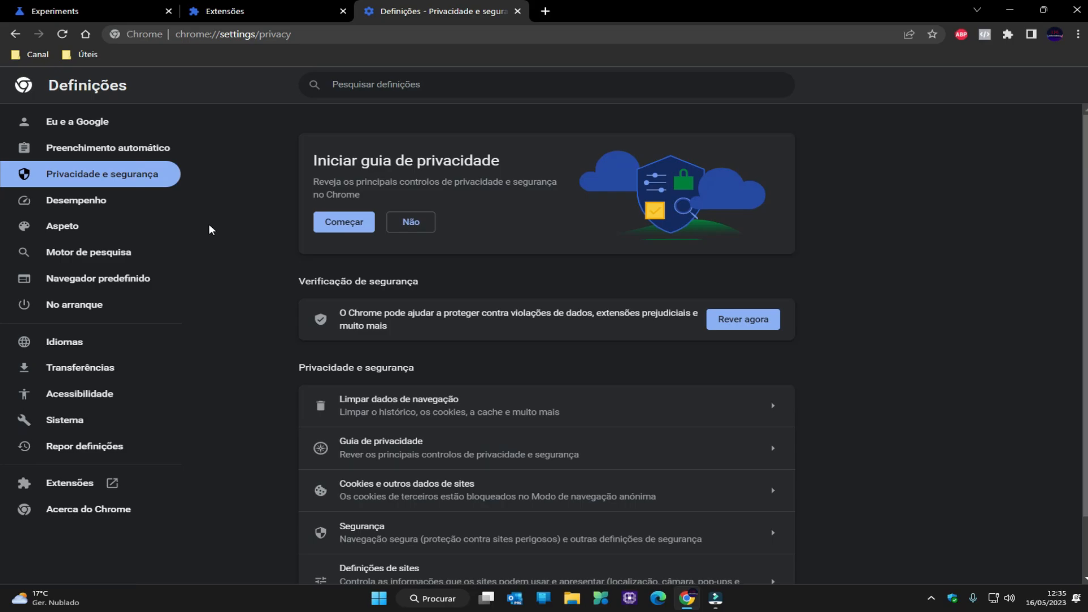
scroll(210, 225, down, 1)
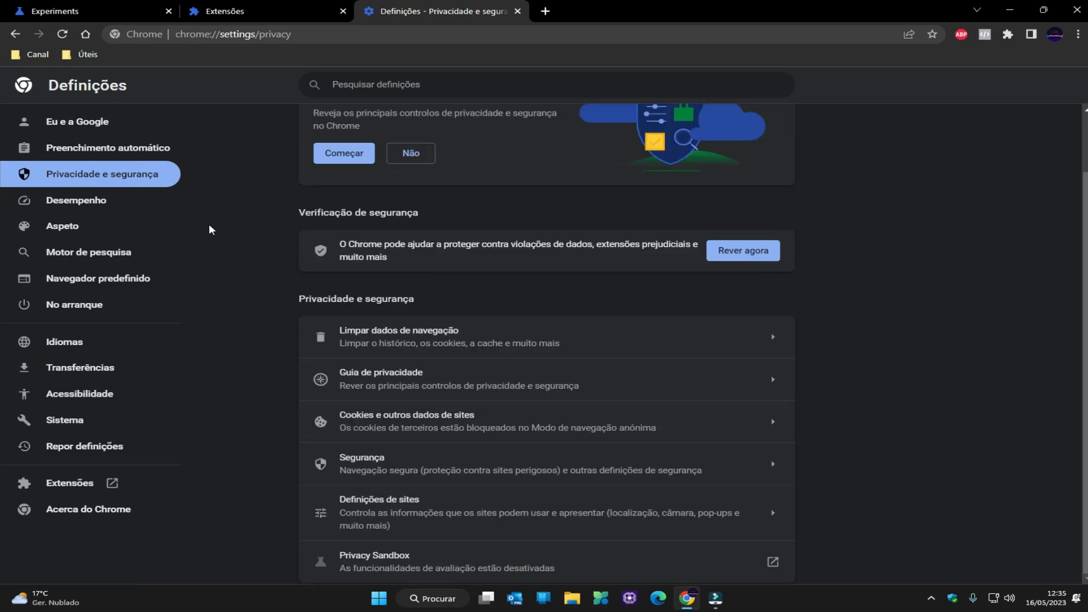
click(398, 331)
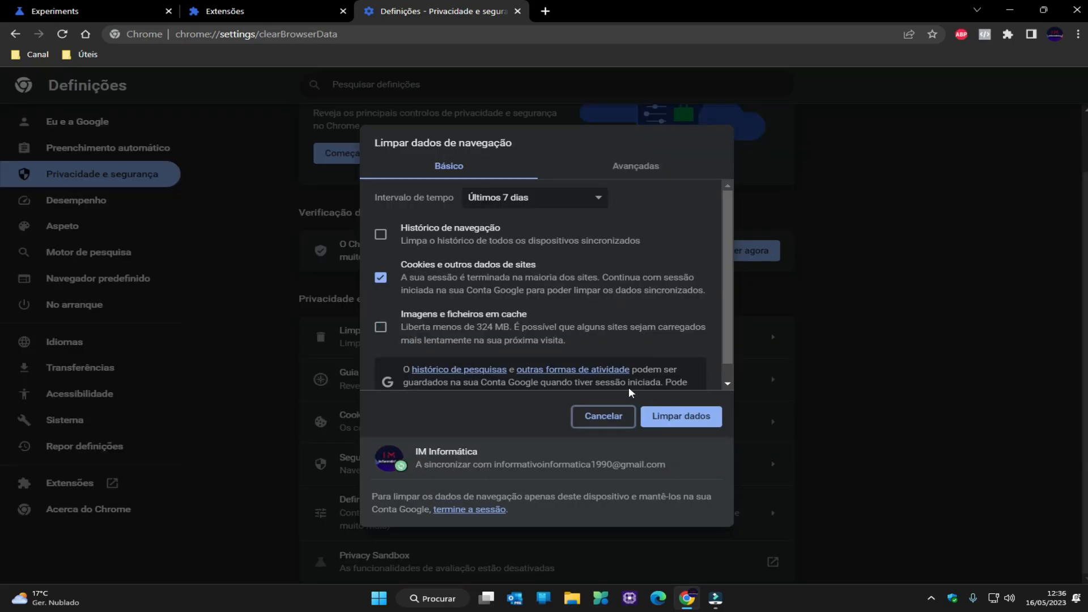
Include Imagens e ficheiros em cache and Histórico de navegação in the browsing data selected for clearing
click(380, 329)
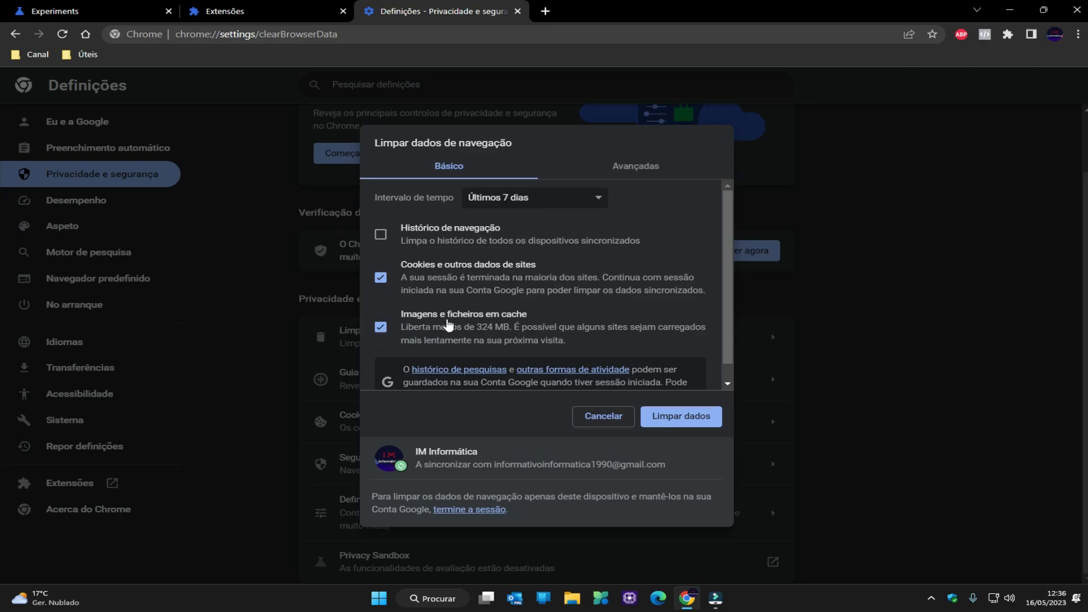
scroll(513, 281, down, 1)
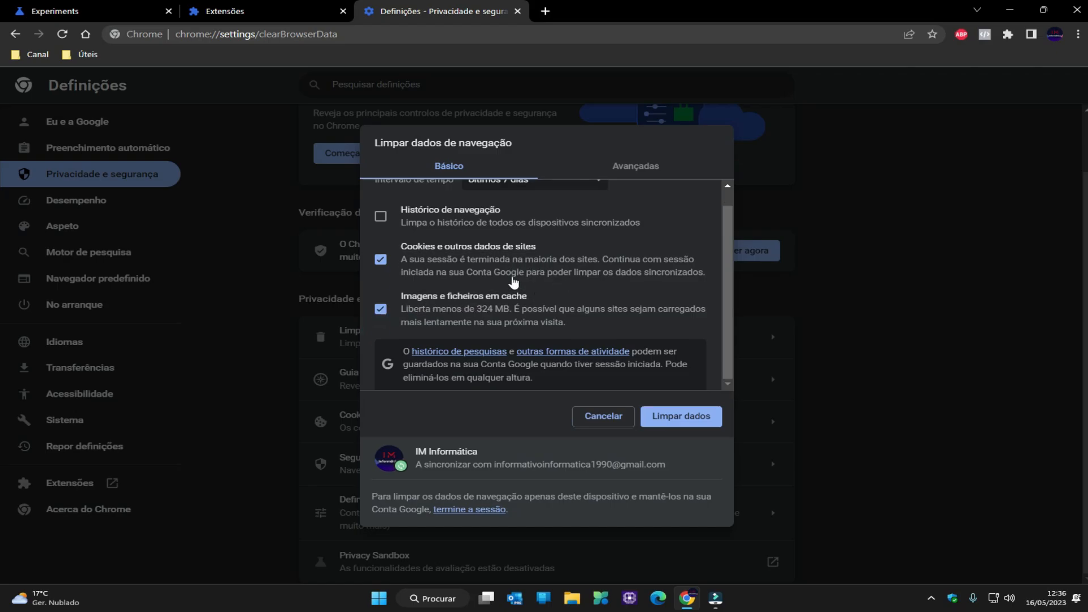
scroll(515, 283, up, 1)
click(379, 235)
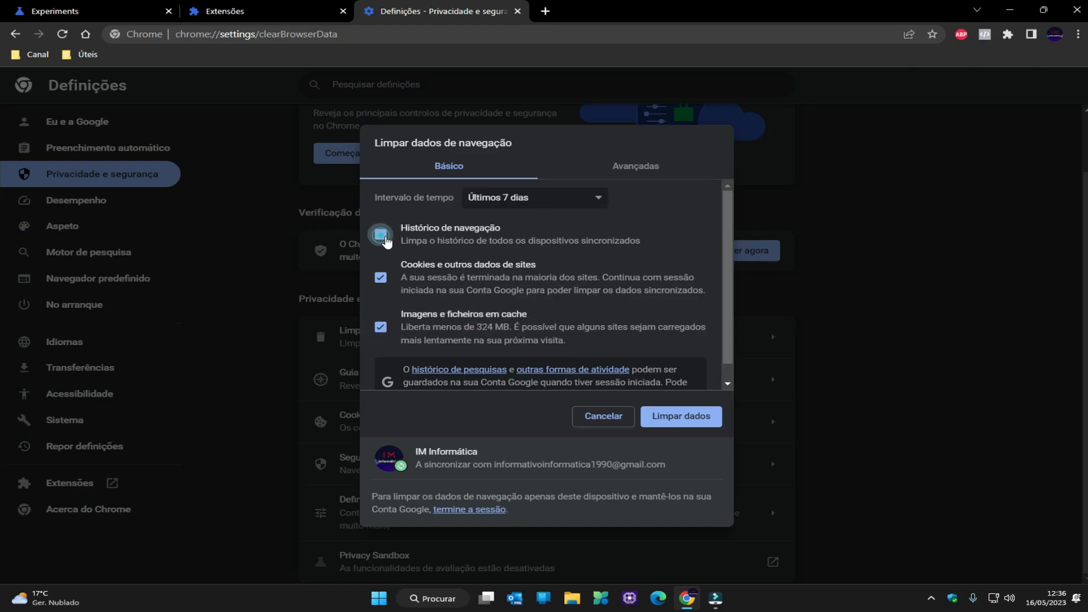